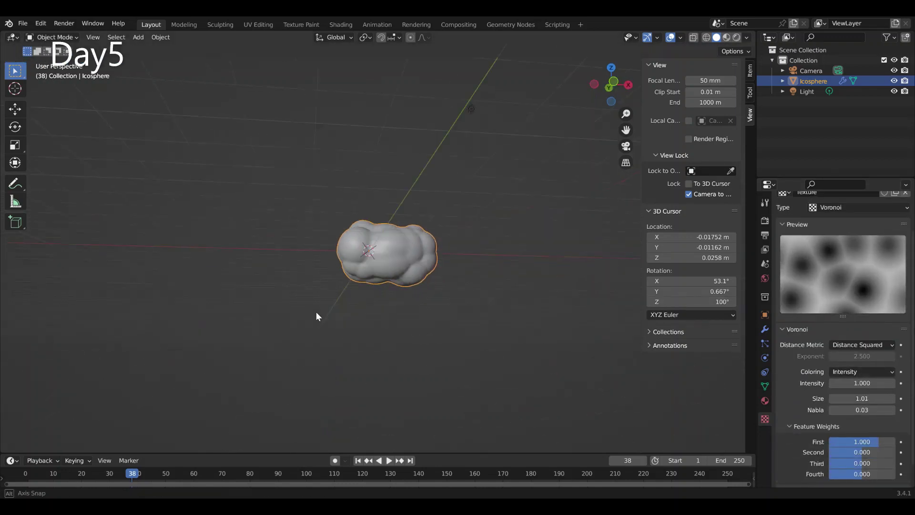
Deselect the cloud icosphere by clicking empty space in the viewport.
click(559, 364)
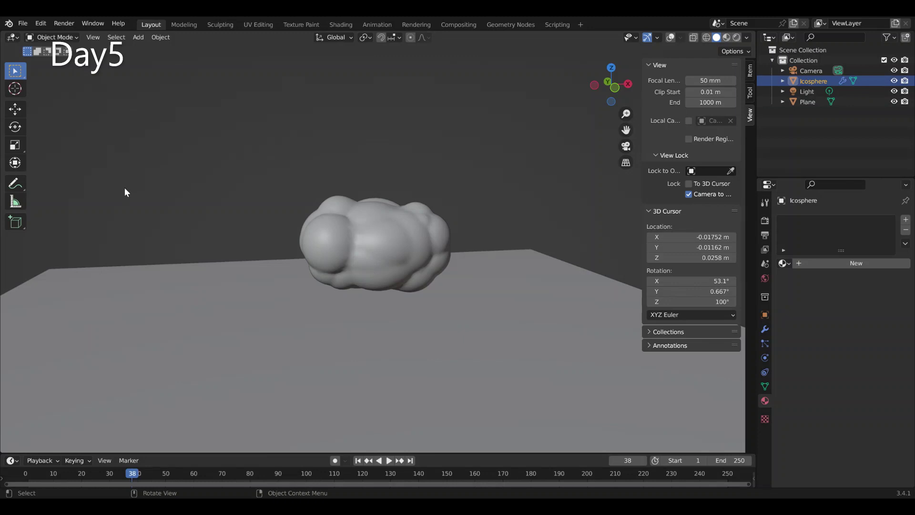
Show the cloud's material properties and add a new material to the floor plane.
click(813, 81)
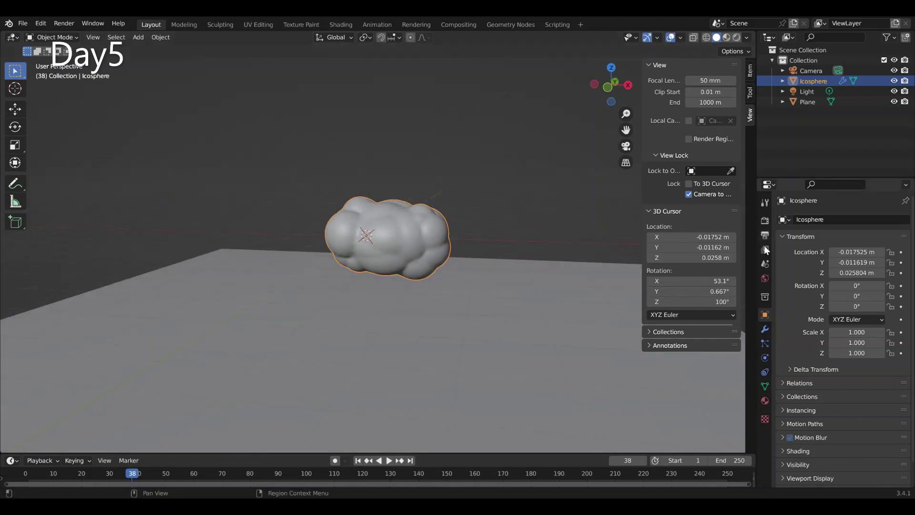
click(765, 400)
click(867, 353)
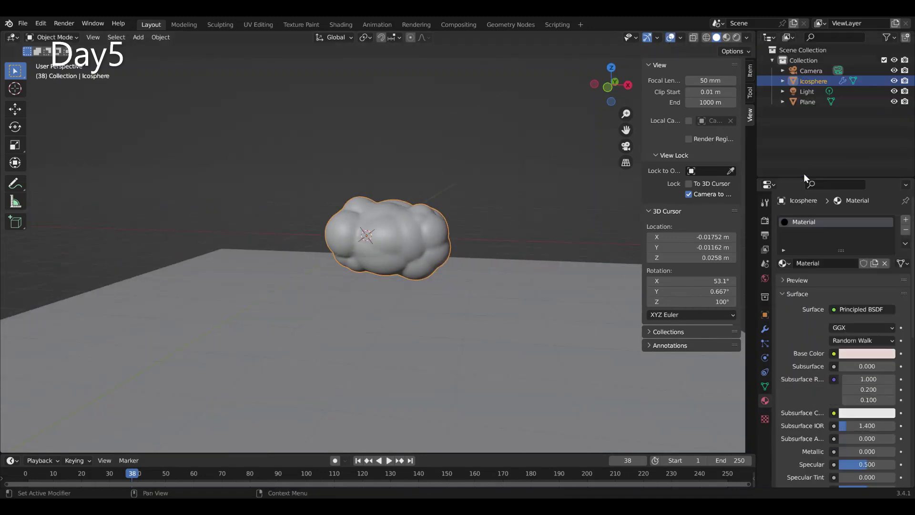
click(807, 102)
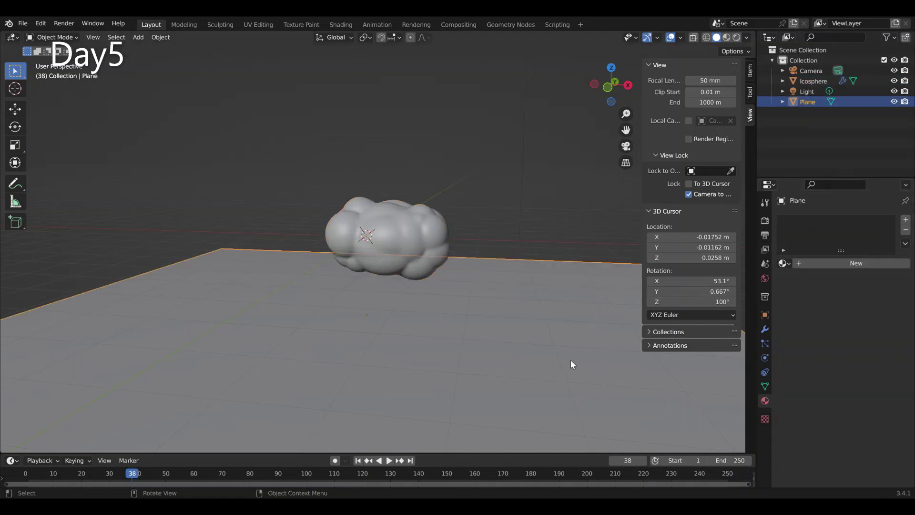
click(764, 386)
Switch to Rendered shading and pick a pale cloud base colour (hue 0.946, saturation 0.198).
click(736, 37)
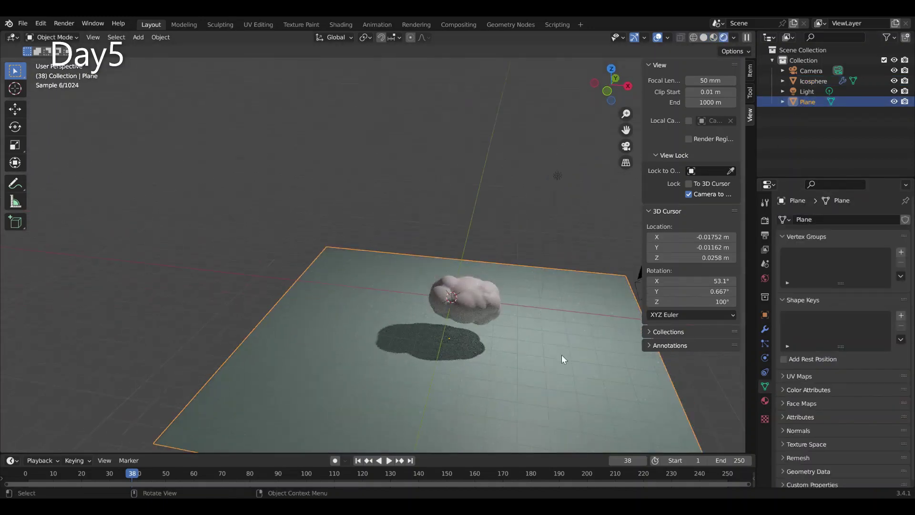
middle_drag(561, 354, 614, 283)
click(765, 400)
click(867, 372)
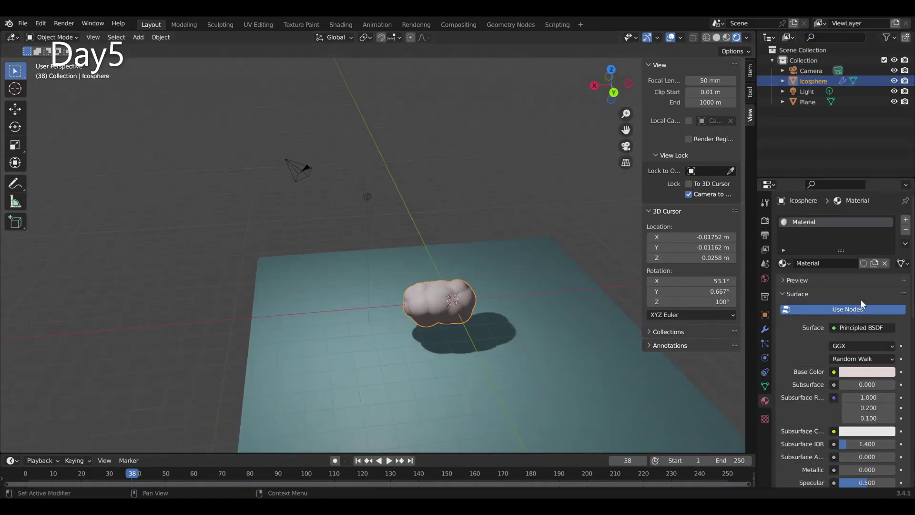
click(863, 372)
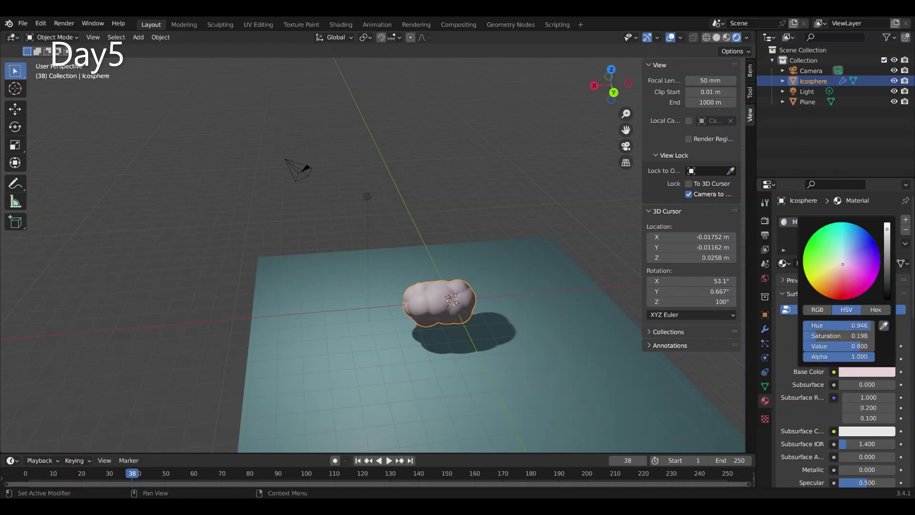
View through the camera and set the render resolution to 1080 × 1080 px.
click(359, 230)
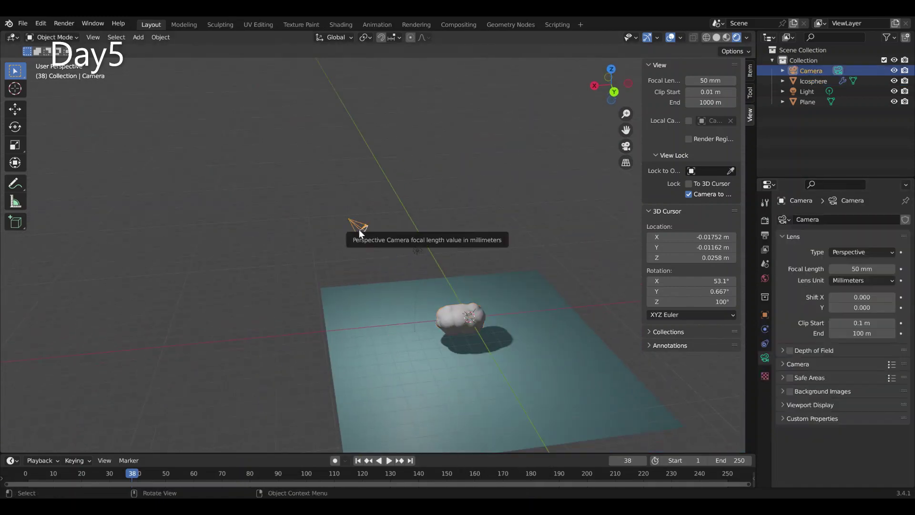
key(KP_0)
click(615, 315)
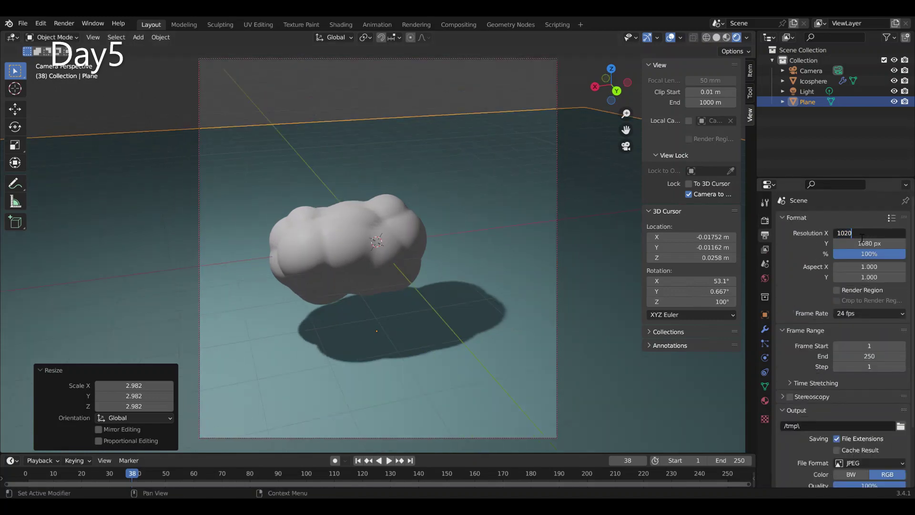
scroll(780, 362, down, 4)
click(765, 249)
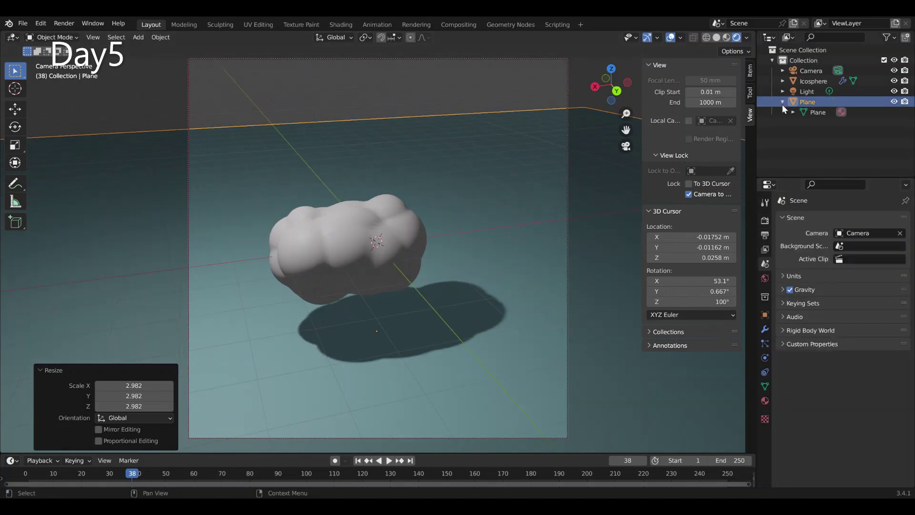
click(765, 297)
click(765, 235)
Scale up the floor plane and enter Edit Mode on it.
key(s)
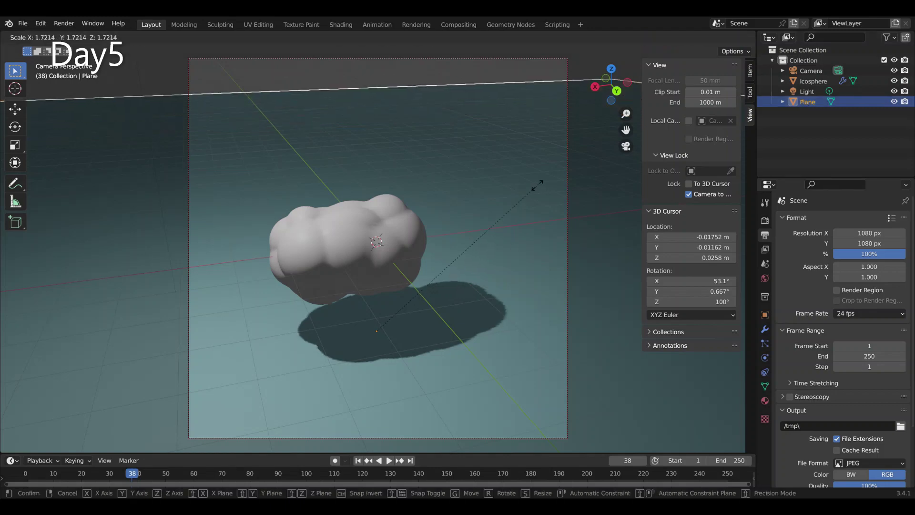
click(470, 276)
middle_drag(470, 276, 47, 53)
key(Tab)
key(e)
click(303, 324)
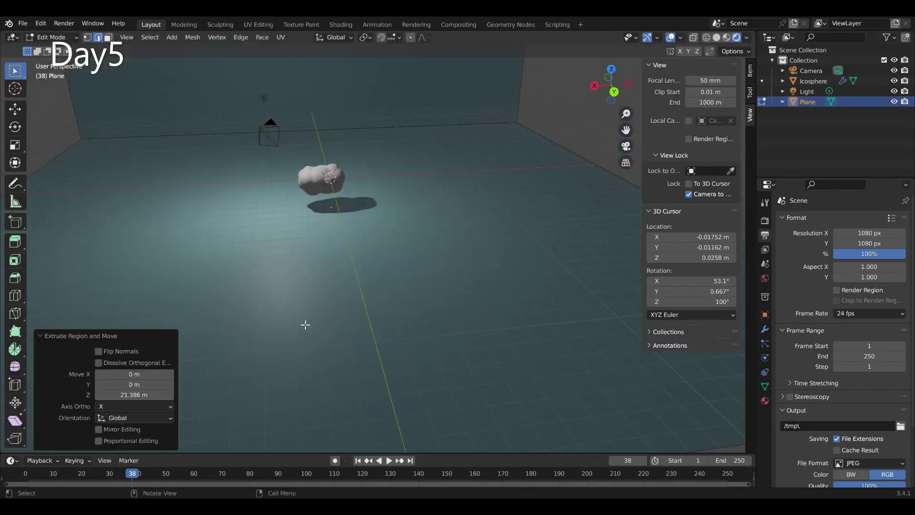
click(350, 244)
middle_drag(362, 253, 374, 266)
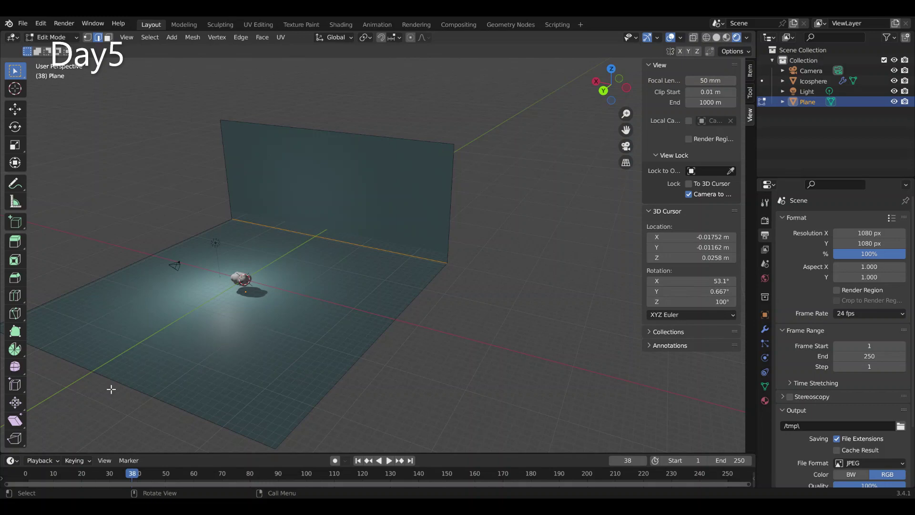
Raise the wall's top edge to make the back wall taller.
middle_drag(449, 301, 365, 258)
scroll(365, 259, up, 3)
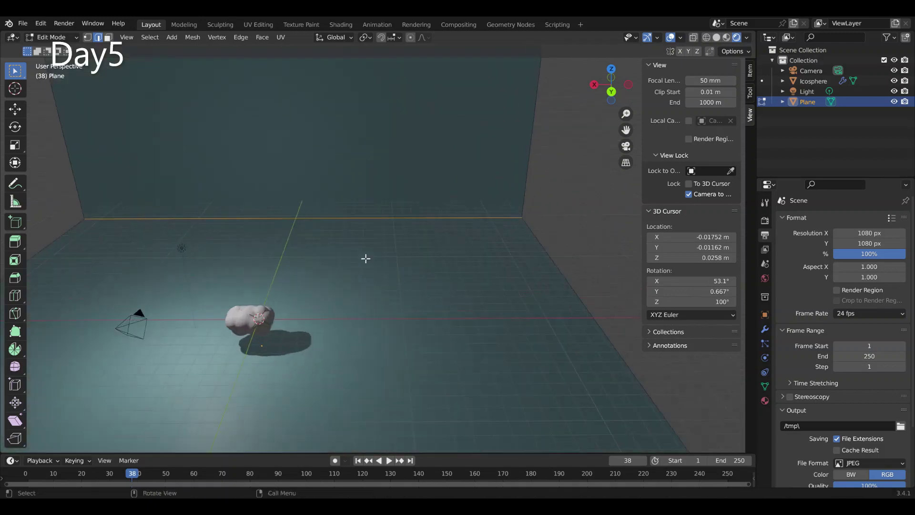
scroll(429, 270, down, 3)
mouse_move(408, 278)
middle_down()
mouse_move(370, 259)
mouse_move(365, 386)
middle_up()
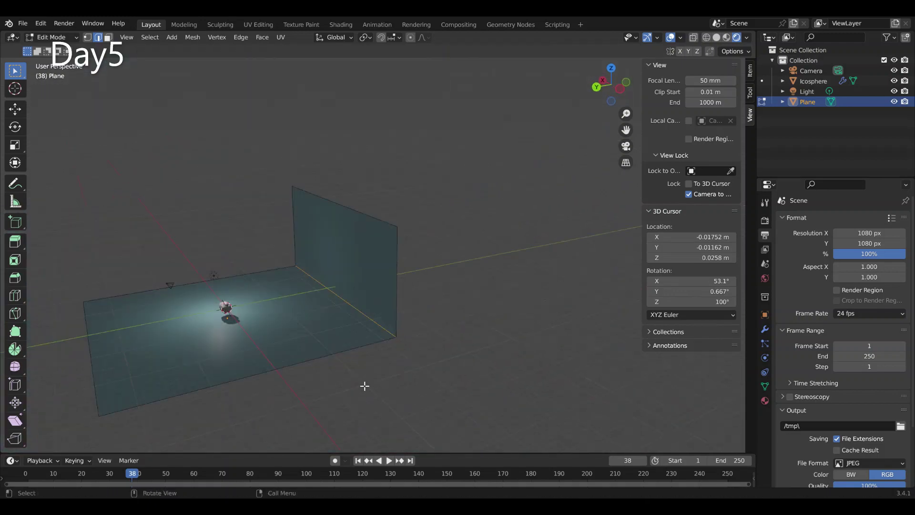
key(ctrl+z)
key(ctrl+shift+z)
drag(368, 270, 401, 343)
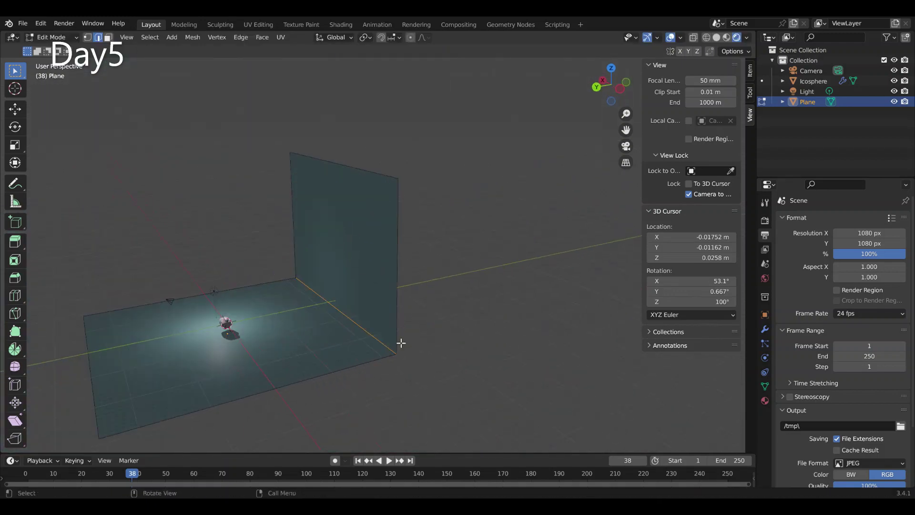
Bevel the wall–floor corner edge into a rounded curve.
key(ctrl+b)
scroll(380, 220, up, 8)
click(379, 220)
middle_drag(380, 221, 487, 318)
Apply Shade Smooth to the backdrop and view it through the camera.
key(Tab)
right_click(372, 252)
click(364, 247)
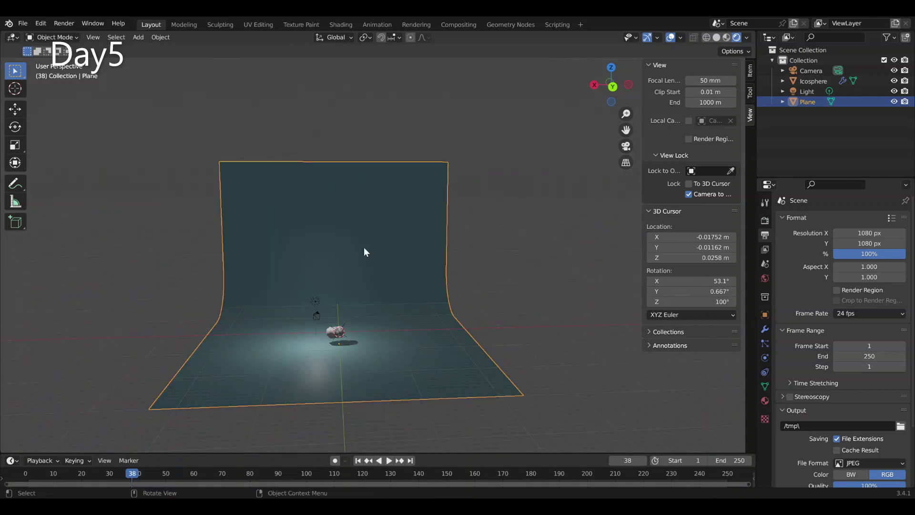
mouse_move(364, 247)
middle_down()
mouse_move(315, 286)
mouse_move(381, 351)
mouse_move(390, 300)
middle_up()
scroll(352, 352, up, 3)
key(KP_0)
Add a light to the scene and switch its type to Area.
mouse_move(476, 355)
middle_down()
mouse_move(499, 358)
mouse_move(433, 299)
middle_up()
key(shift+a)
click(473, 362)
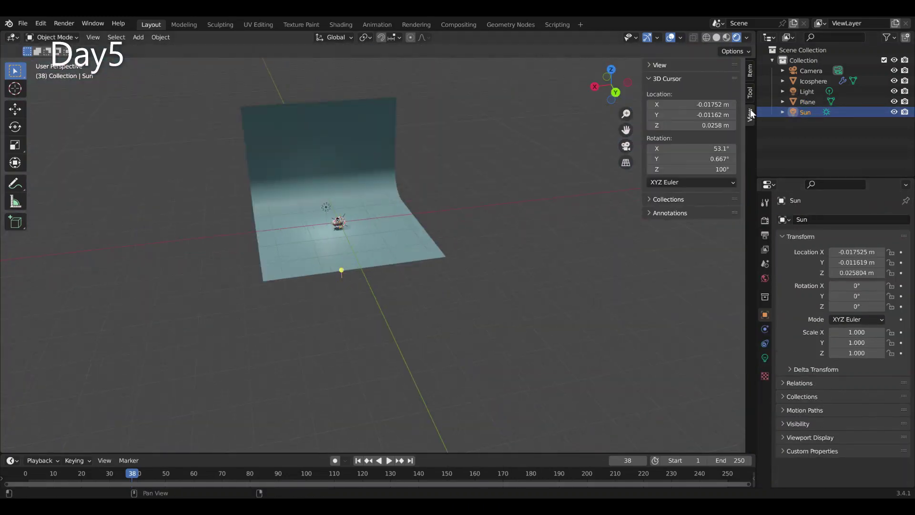
click(750, 93)
click(764, 357)
click(890, 265)
scroll(518, 250, up, 3)
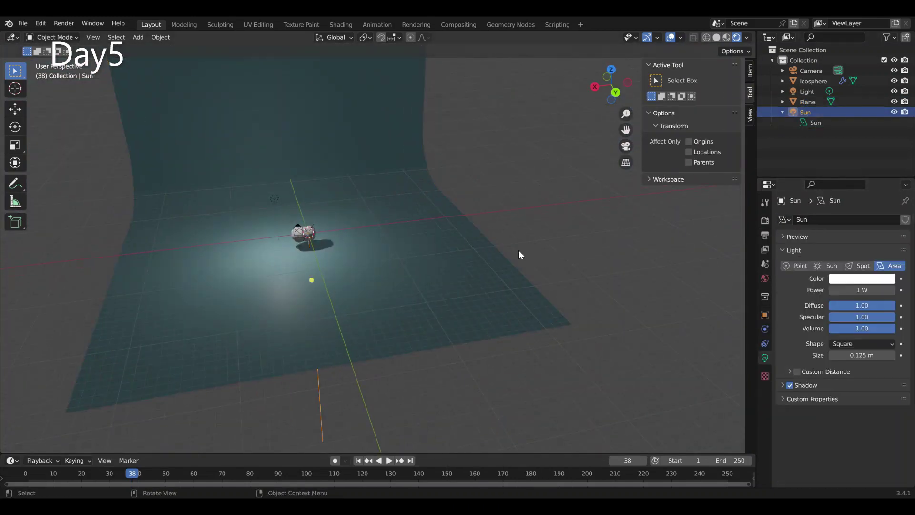
Raise the light above the cloud, set power to 1000 W and size 12.7 m.
key(KP_7)
click(340, 150)
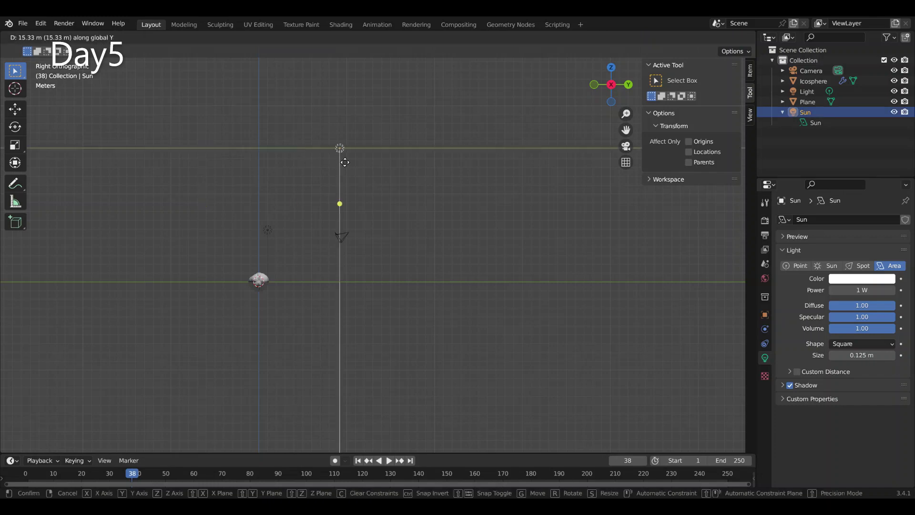
middle_drag(341, 159, 333, 143)
drag(862, 289, 872, 289)
text(1000)
key(Return)
drag(339, 147, 350, 174)
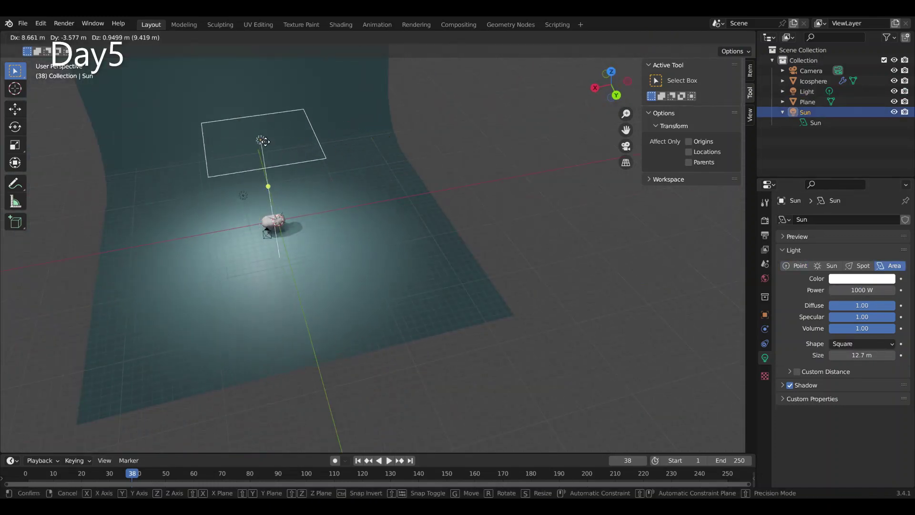
Reposition and rescale the light above the cloud from the top view.
key(KP_7)
mouse_move(267, 201)
middle_down()
mouse_move(252, 179)
mouse_move(273, 135)
mouse_move(223, 173)
middle_up()
key(s)
click(255, 177)
key(KP_7)
key(KP_0)
Try reframing the camera and shrinking the light, undoing those trial changes.
middle_drag(343, 249, 265, 211)
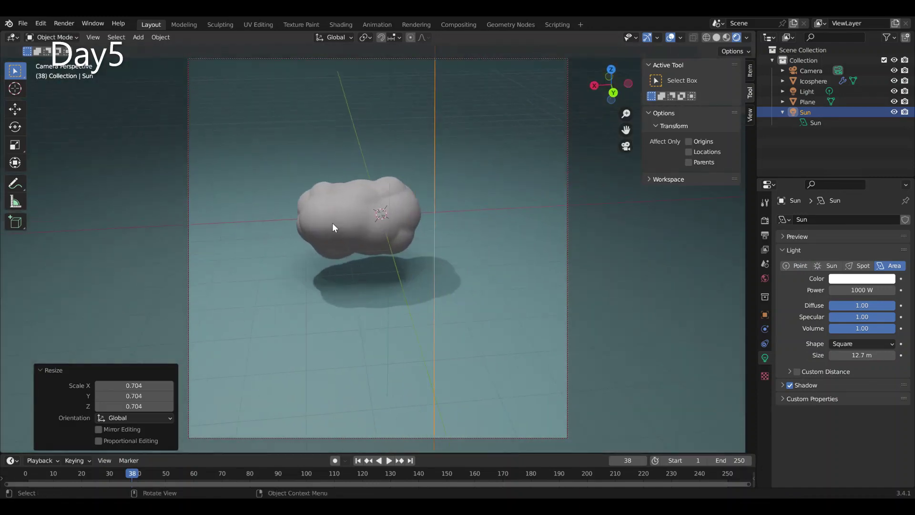
key(ctrl+z)
key(ctrl+z)
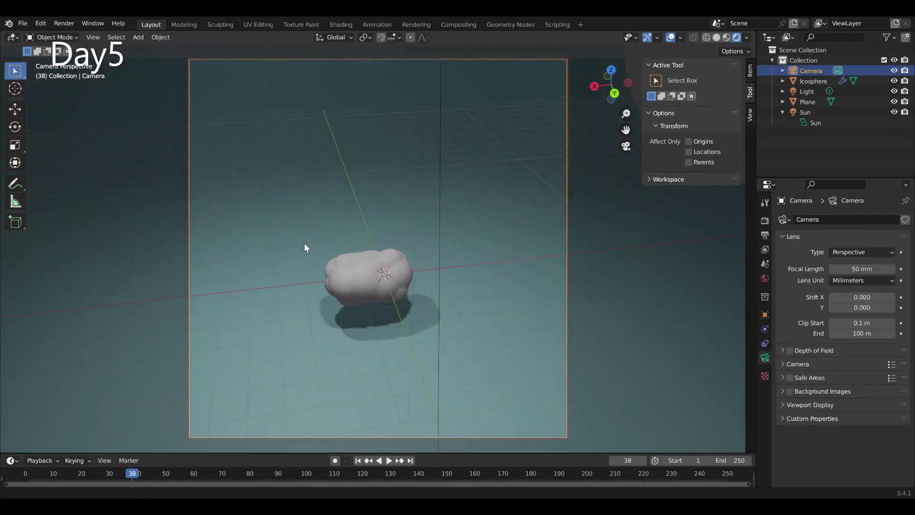
key(ctrl+z)
key(ctrl+z)
key(ctrl+z)
key(ctrl+z)
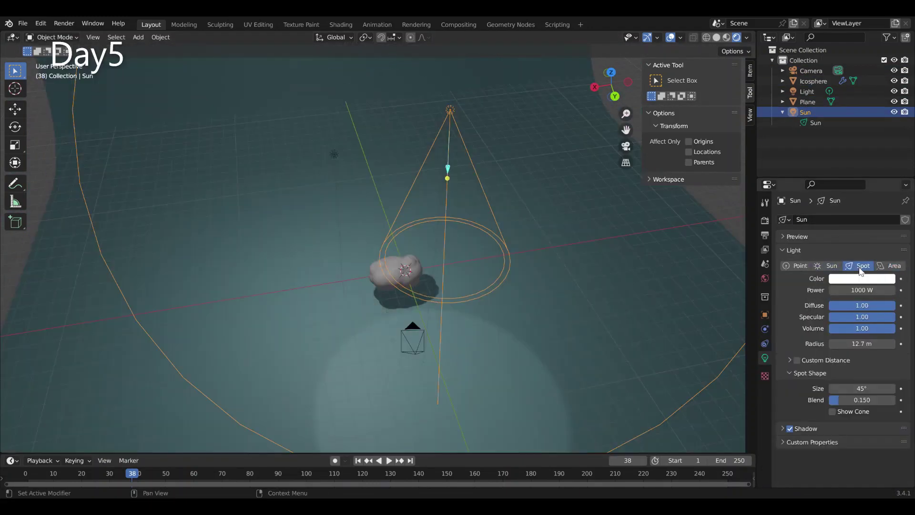
key(ctrl+z)
key(KP_7)
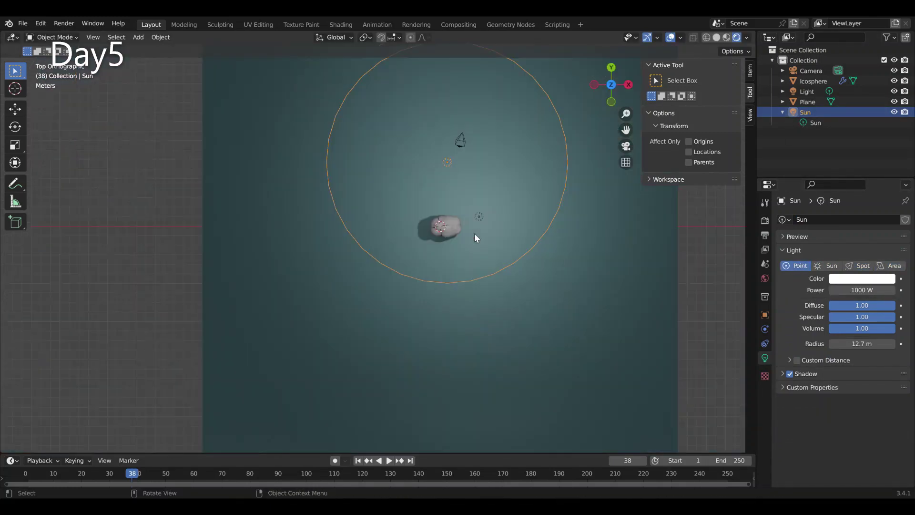
key(ctrl+z)
middle_drag(474, 233, 455, 158)
key(ctrl+z)
key(ctrl+z)
key(ctrl+z)
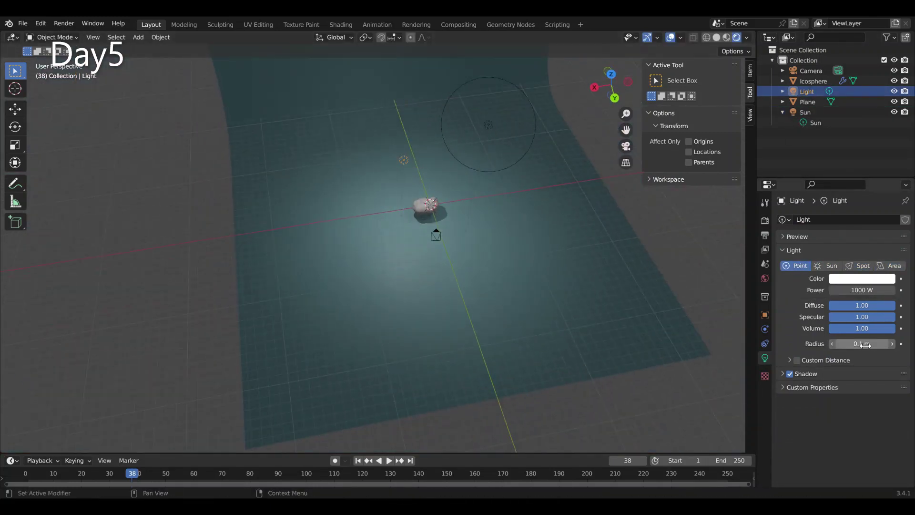
key(ctrl+z)
key(ctrl+z)
key(ctrl+z)
Tilt the area light to point down at the cloud and enlarge it.
key(ctrl+shift+z)
key(ctrl+shift+z)
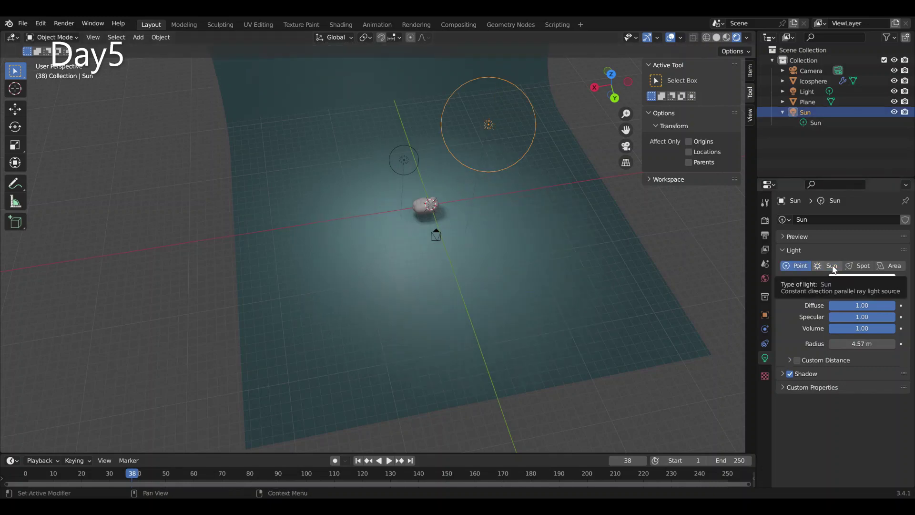
key(ctrl+shift+z)
key(ctrl+shift+z)
middle_drag(551, 237, 443, 271)
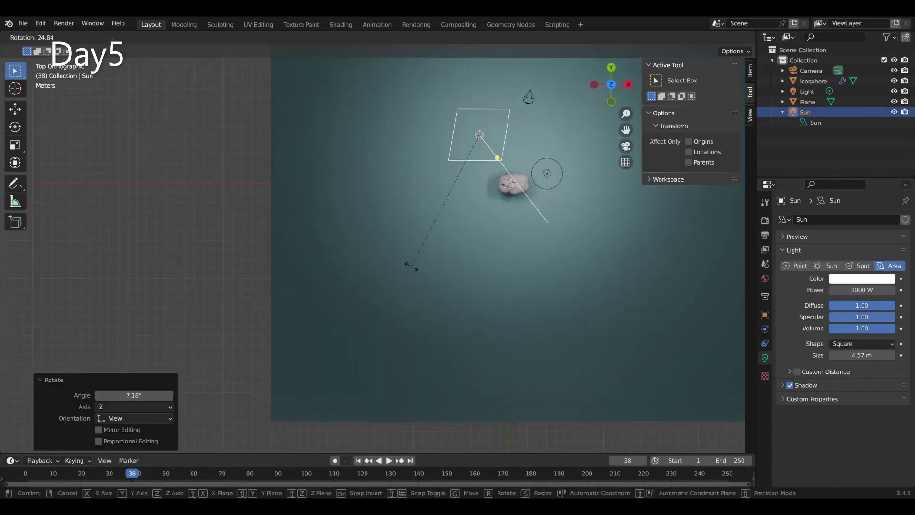
key(ctrl+z)
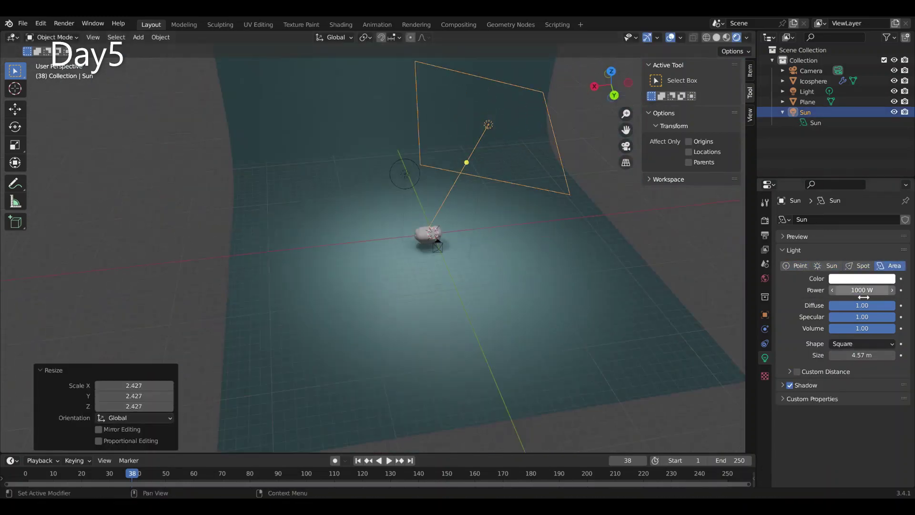
key(KP_0)
Tint the Sun light pale pink and the Light salmon peach.
click(862, 278)
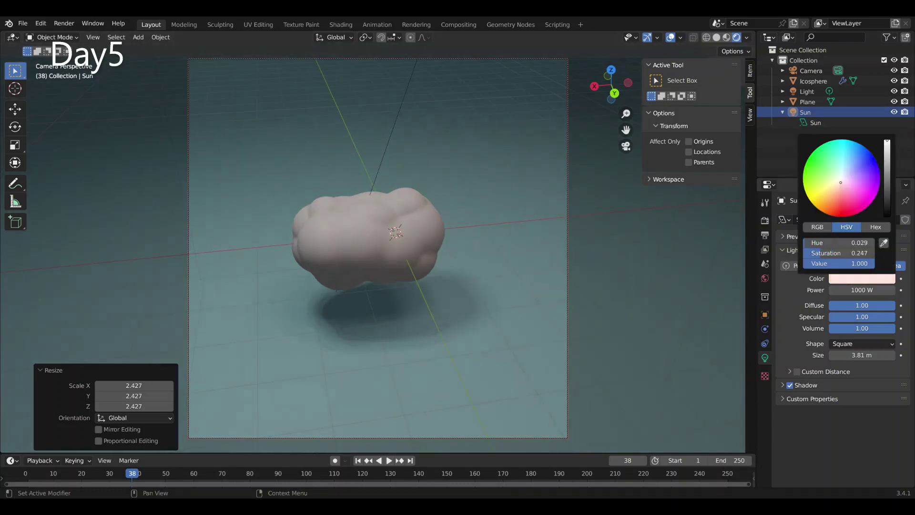
click(807, 91)
click(861, 279)
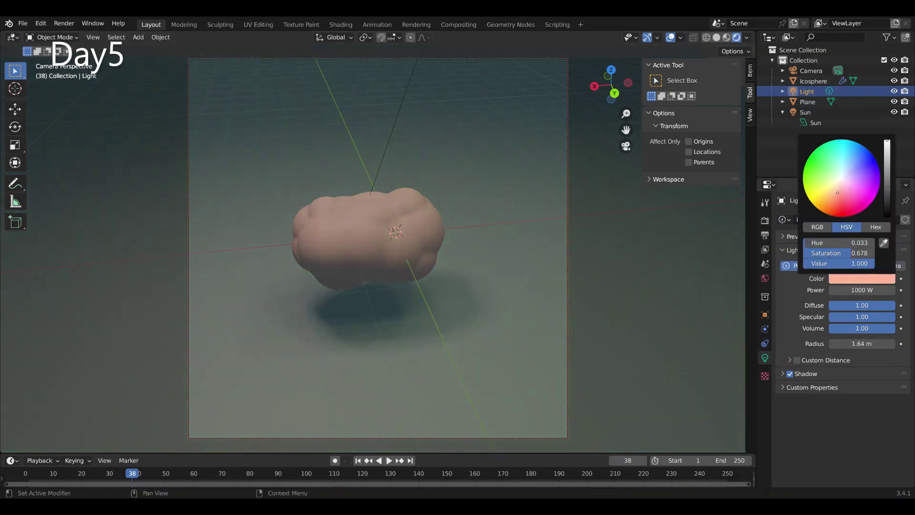
click(815, 122)
click(511, 326)
mouse_move(410, 302)
middle_down()
mouse_move(644, 345)
mouse_move(491, 221)
mouse_move(421, 318)
middle_up()
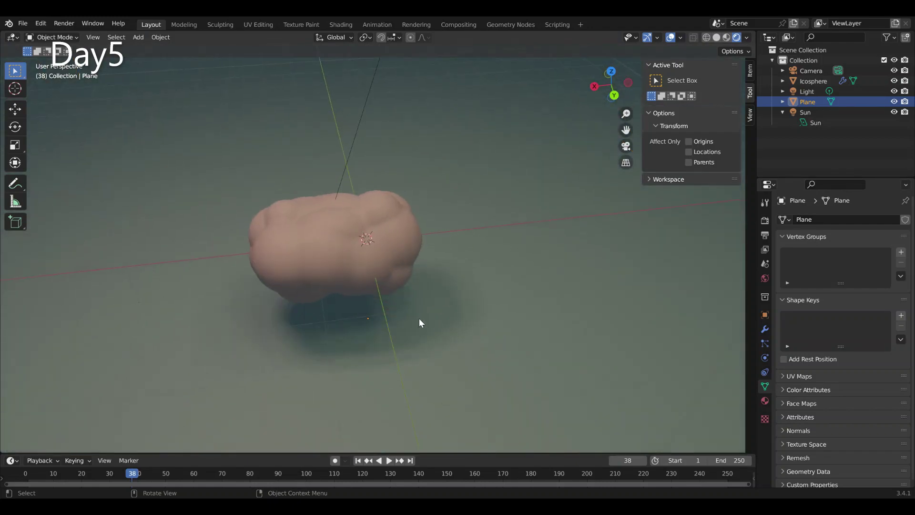
Select the cloud's right-end vertices, scale them to 0.767 and lower them.
click(391, 267)
key(Tab)
drag(362, 167, 429, 302)
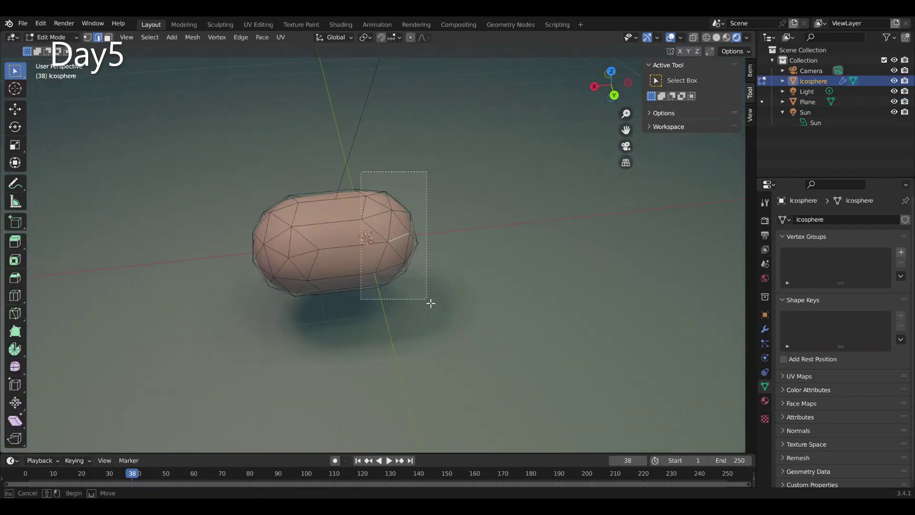
key(Tab)
key(Tab)
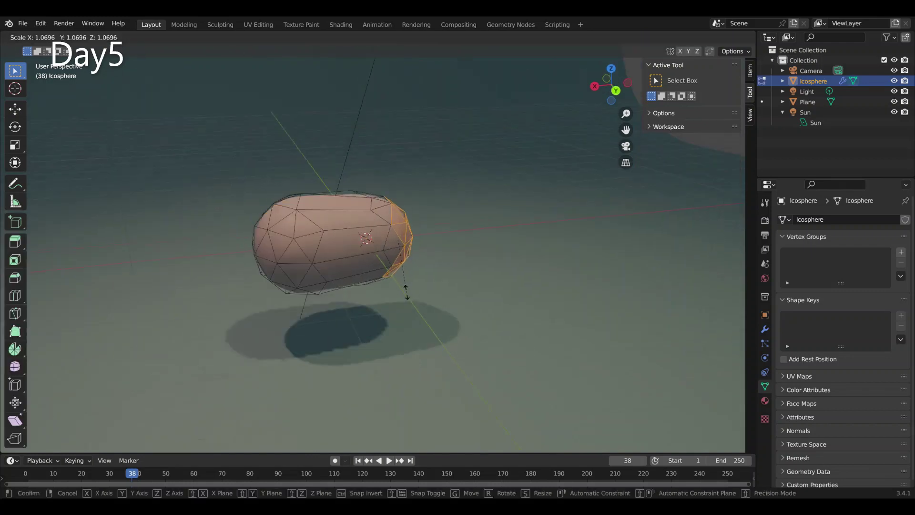
key(g)
key(z)
click(401, 276)
Lower the end vertices further, then rotate the whole cloud.
key(g)
key(z)
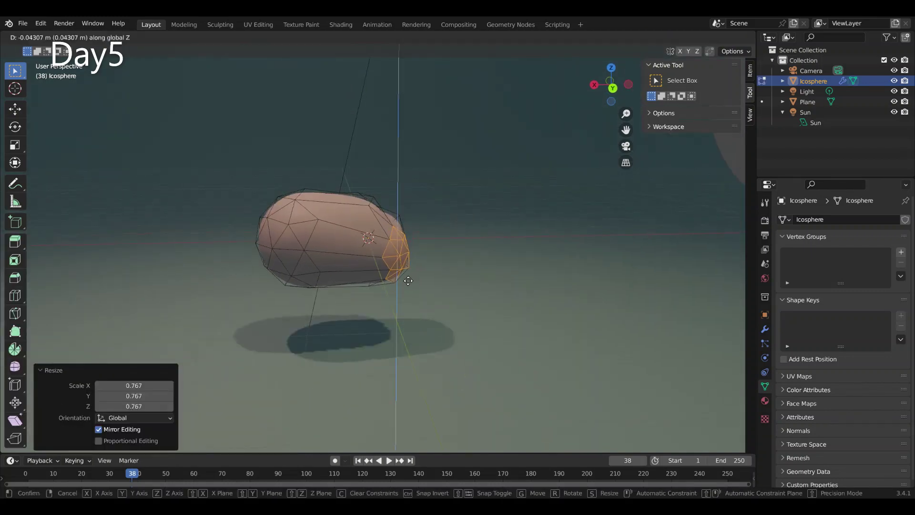
click(401, 271)
key(Tab)
mouse_move(401, 271)
middle_down()
mouse_move(372, 331)
mouse_move(489, 321)
mouse_move(433, 262)
middle_up()
key(r)
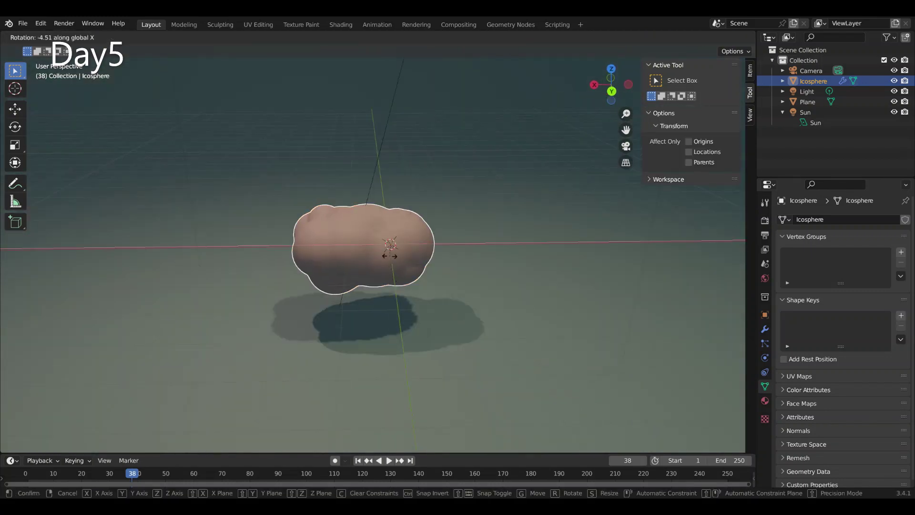
click(405, 276)
Nudge the selected cloud vertices again and view the cloud from the front.
key(Tab)
key(g)
click(482, 327)
key(Tab)
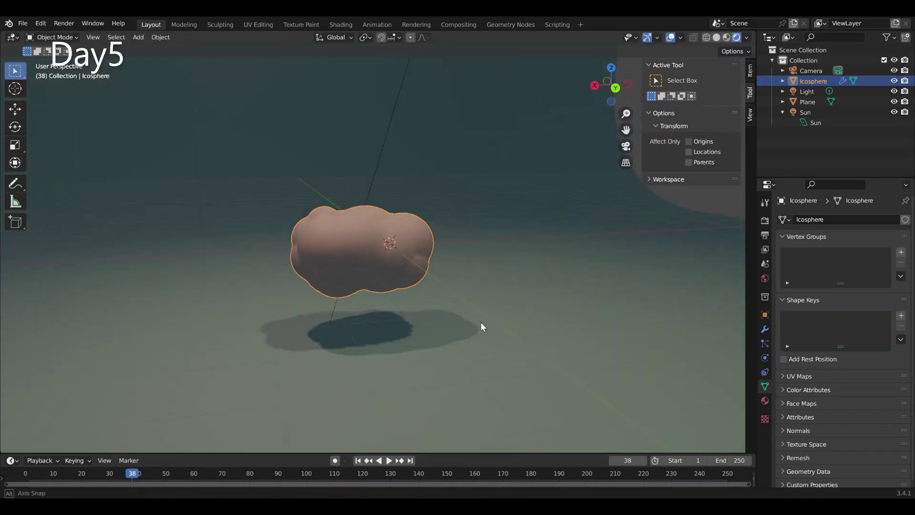
middle_drag(482, 327, 444, 211)
Rotate the cloud around the X axis.
key(r)
key(x)
click(463, 299)
scroll(463, 303, down, 5)
Raise the Light along Z and set its colour to white.
key(g)
key(z)
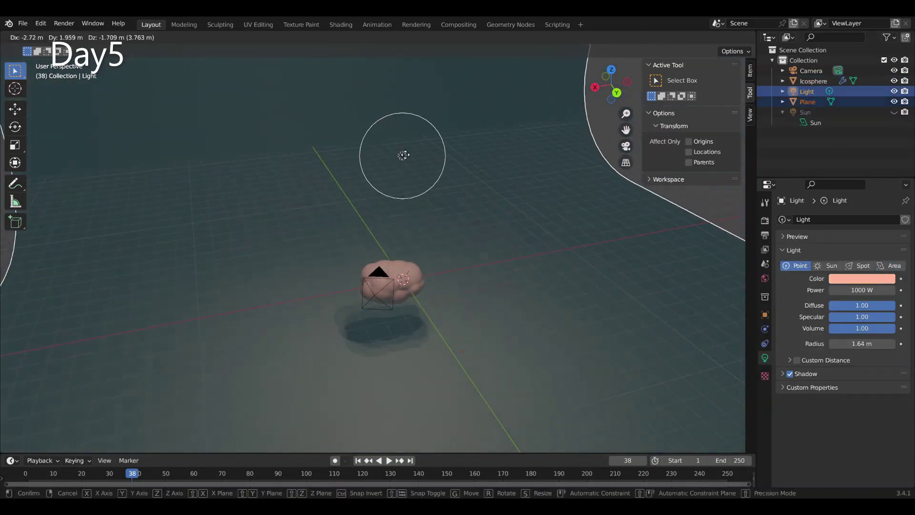
click(437, 164)
click(861, 278)
click(836, 194)
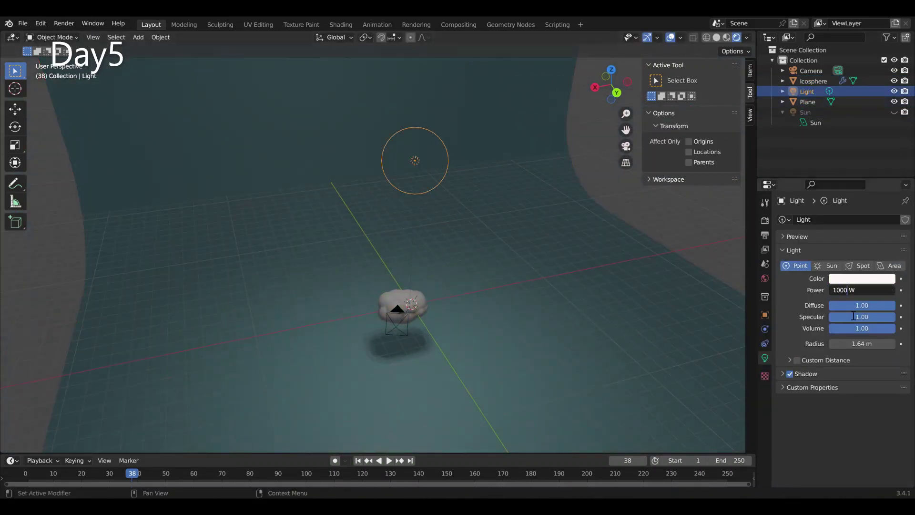
key(KP_0)
Give the plane a light blue base colour, set Light radius 3.82 m, and render.
click(468, 366)
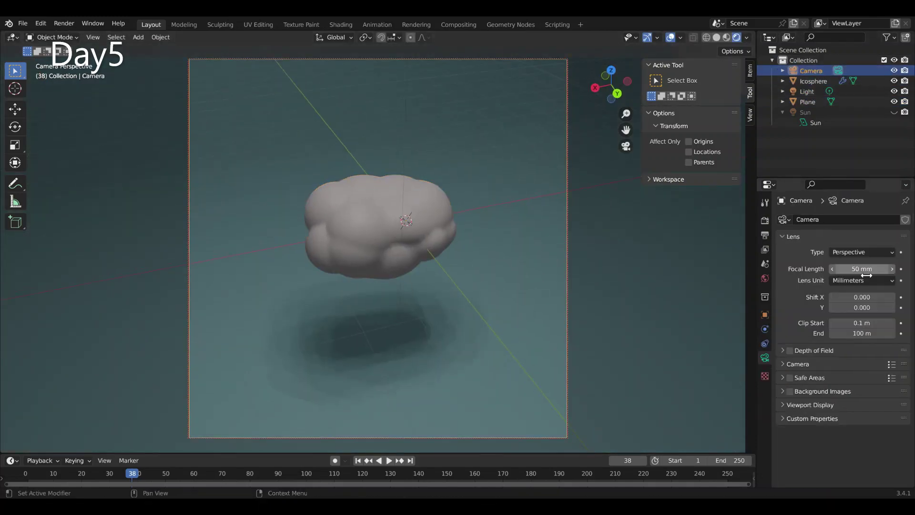
click(854, 249)
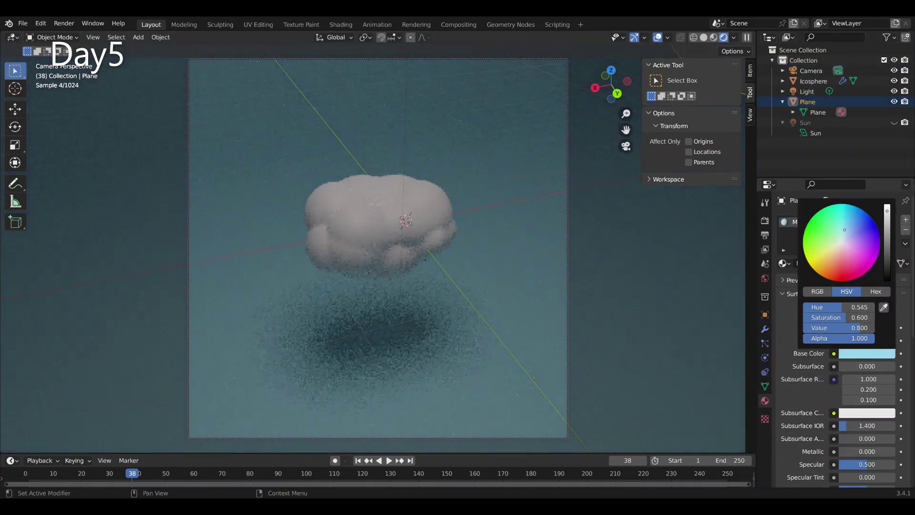
click(765, 315)
middle_drag(586, 245, 548, 205)
click(807, 91)
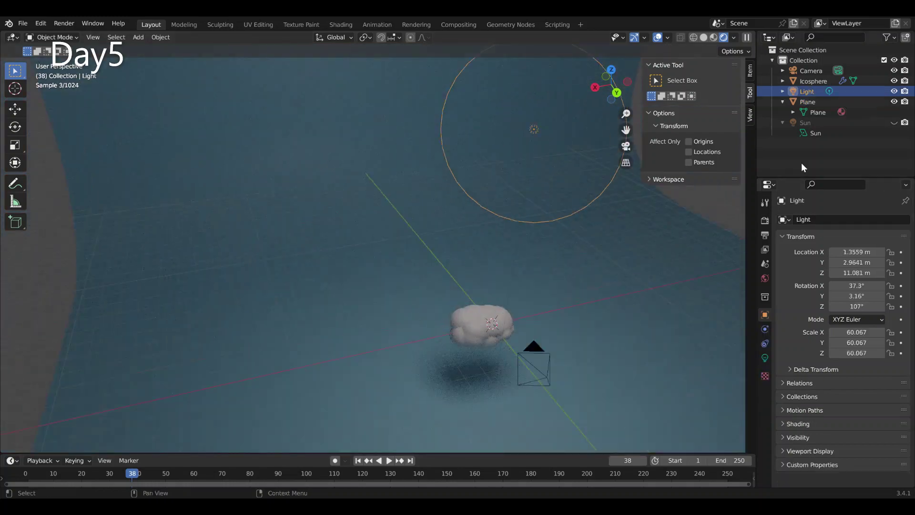
click(765, 357)
mouse_move(863, 306)
mouse_down()
mouse_move(872, 306)
mouse_move(858, 306)
mouse_up()
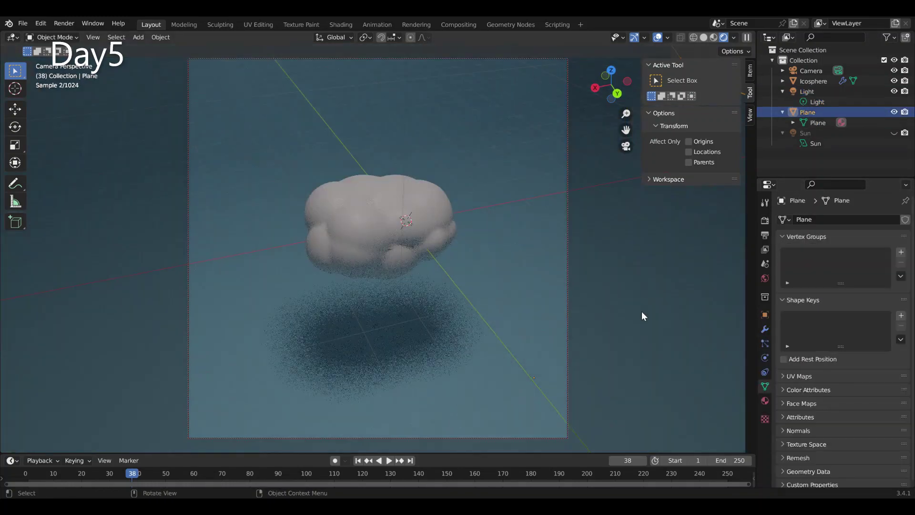
key(F12)
Make the Light a Sun with strength 5, 11.4° angle and Max Bounces 0.
click(817, 101)
click(827, 265)
click(862, 290)
text(5)
key(Return)
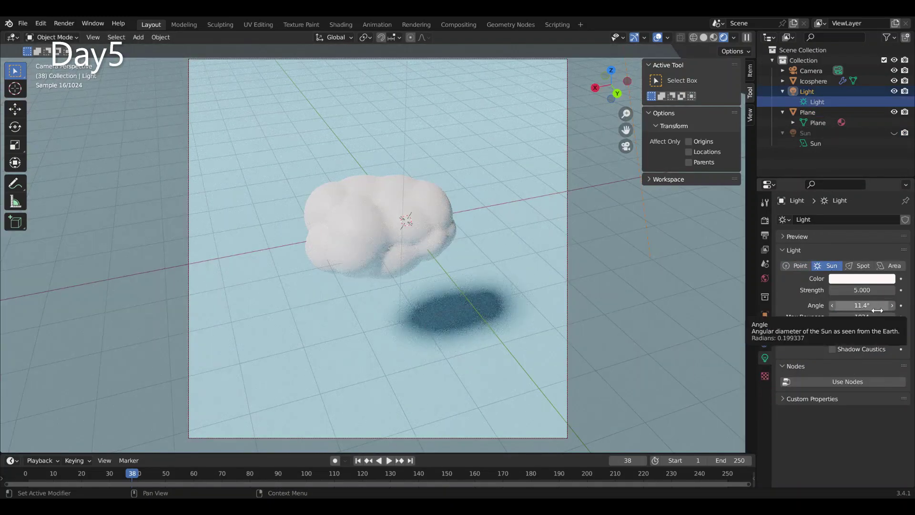
click(861, 316)
text(0)
key(Return)
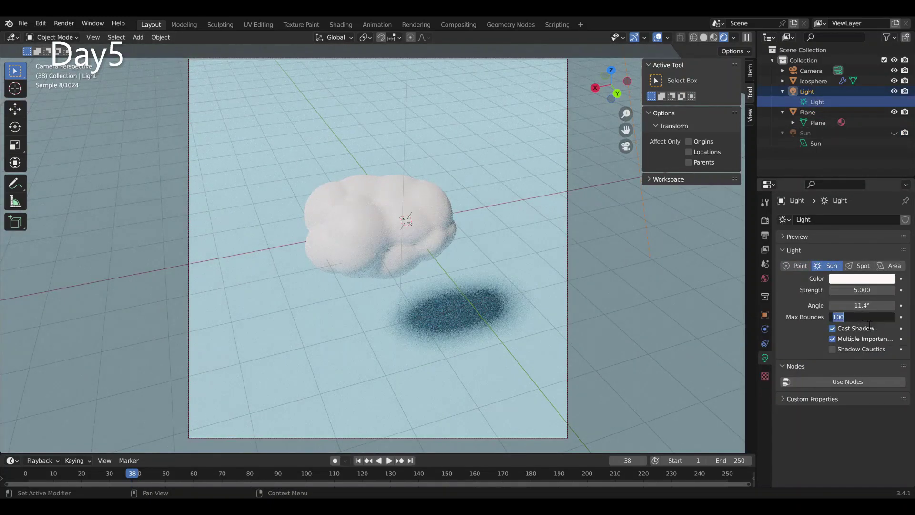
click(765, 358)
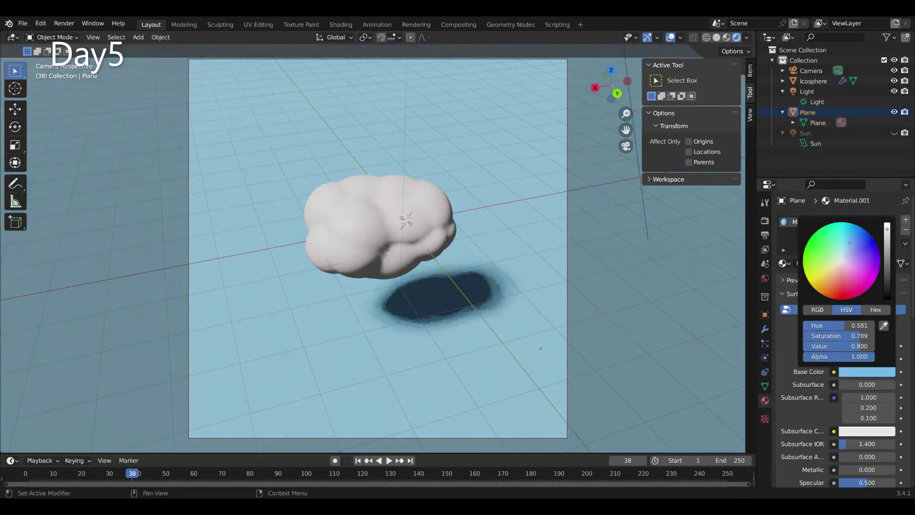
Adjust the floor colour to hue 0.569, saturation 0.689, value 0.800.
drag(887, 229, 887, 250)
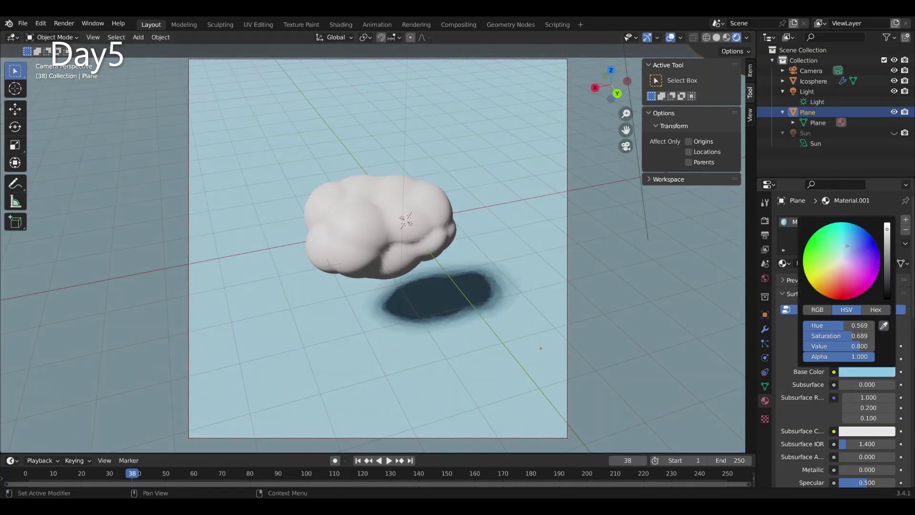
drag(841, 178, 841, 177)
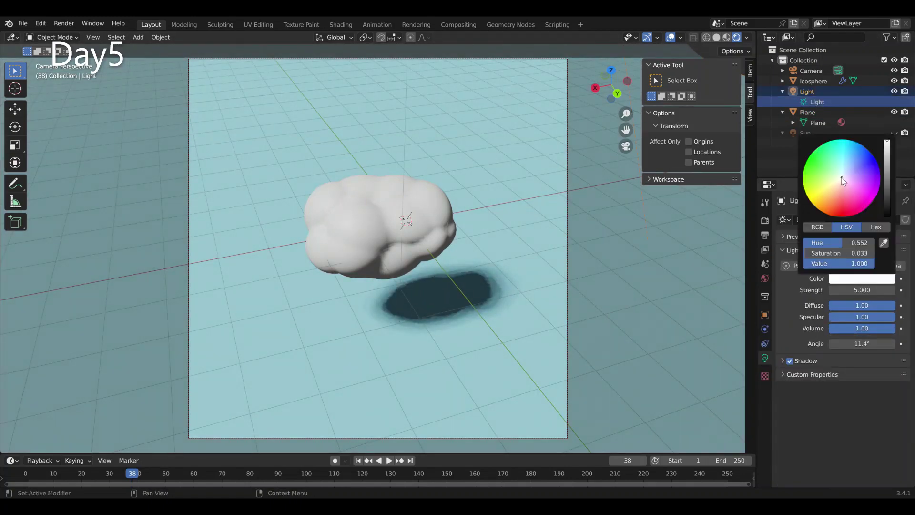